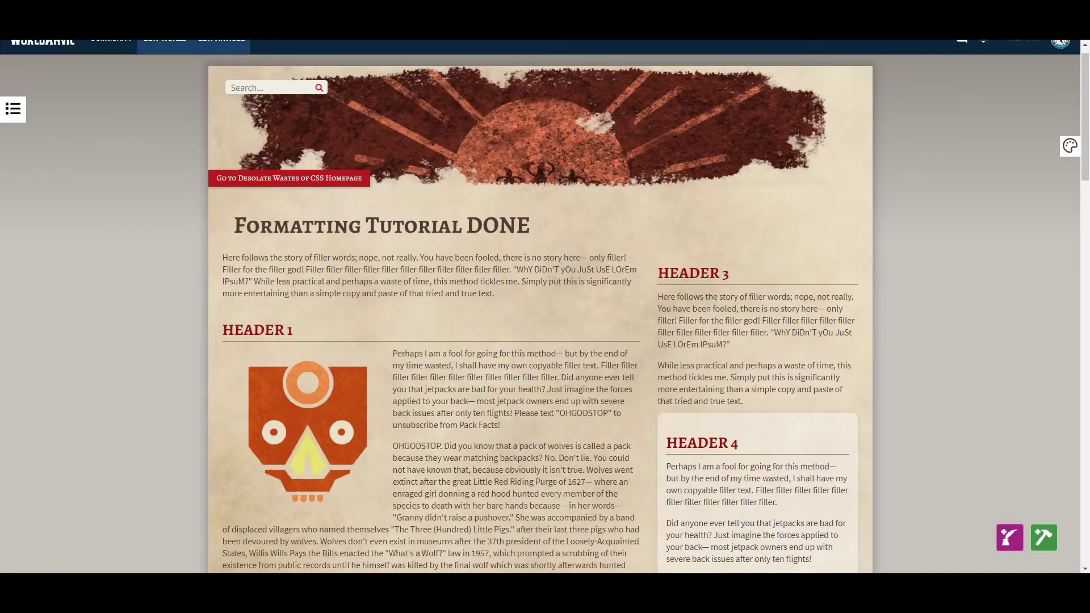
Scroll down the Formatting Tutorial DONE article to preview its headers, columns, images and quote.
scroll(545, 306, down, 6)
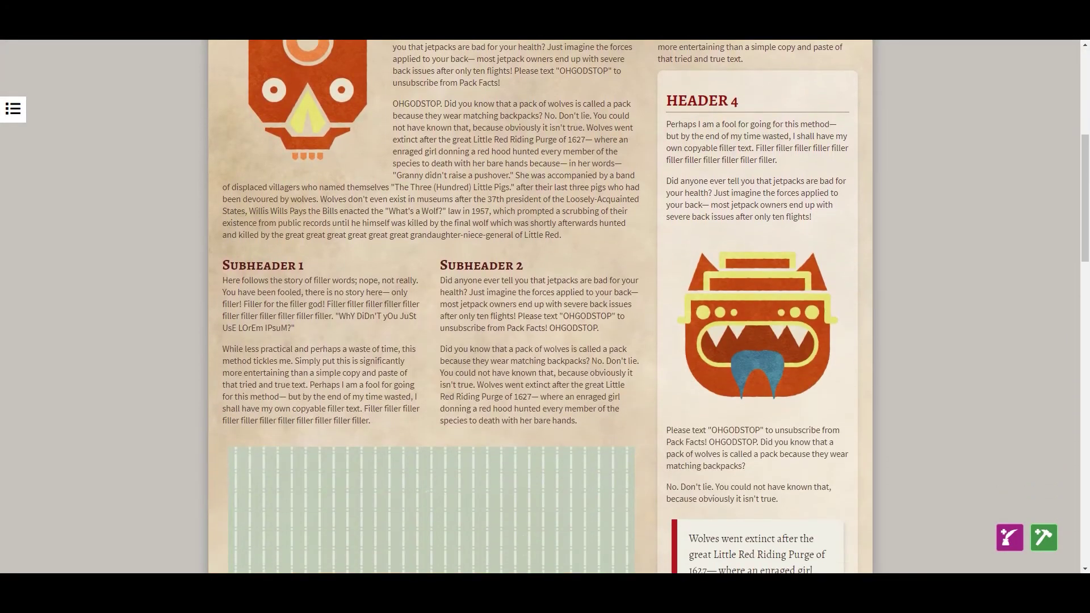
scroll(545, 306, down, 6)
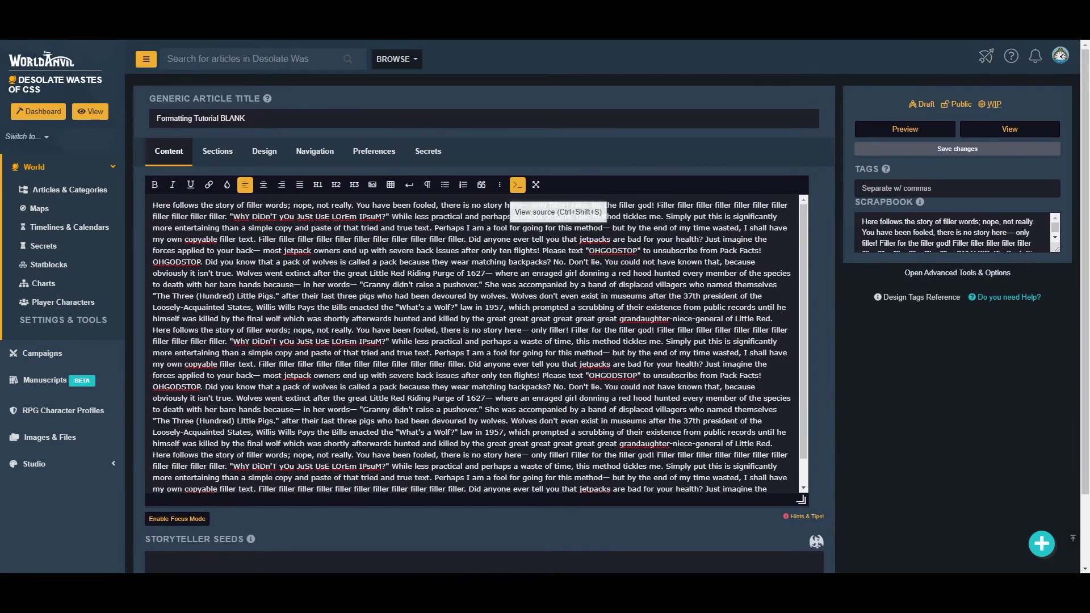
Switch the article body editor from rich text to BBCode source view.
click(517, 184)
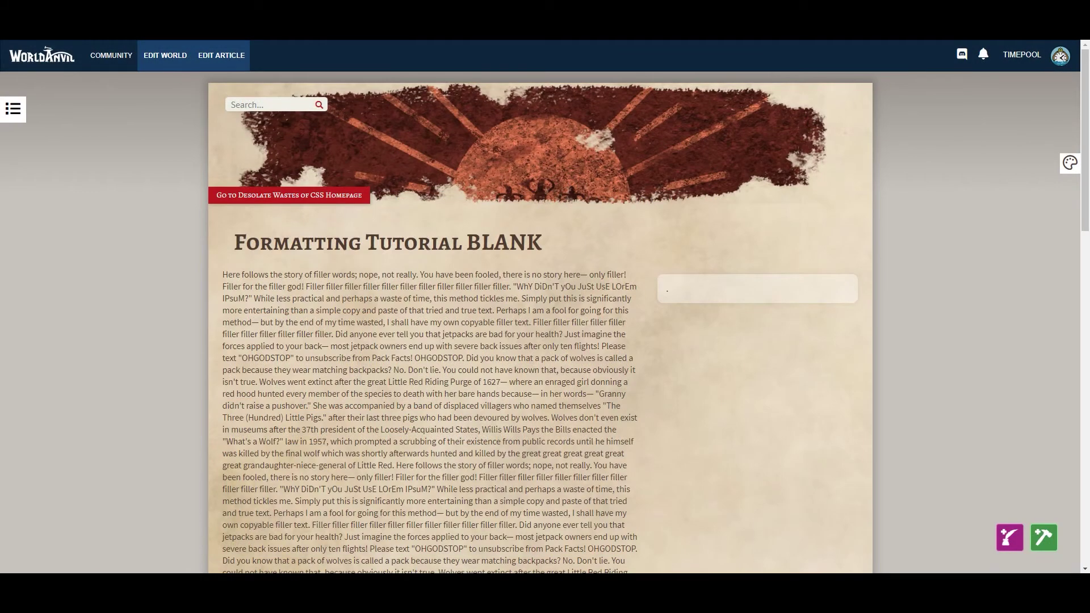
scroll(539, 307, down, 5)
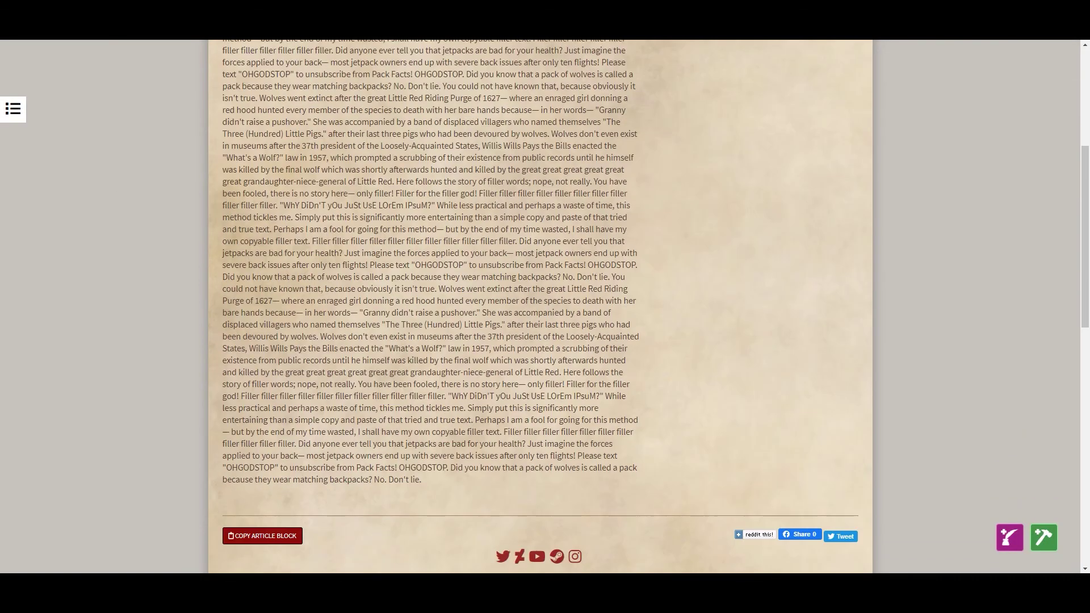
scroll(540, 306, up, 5)
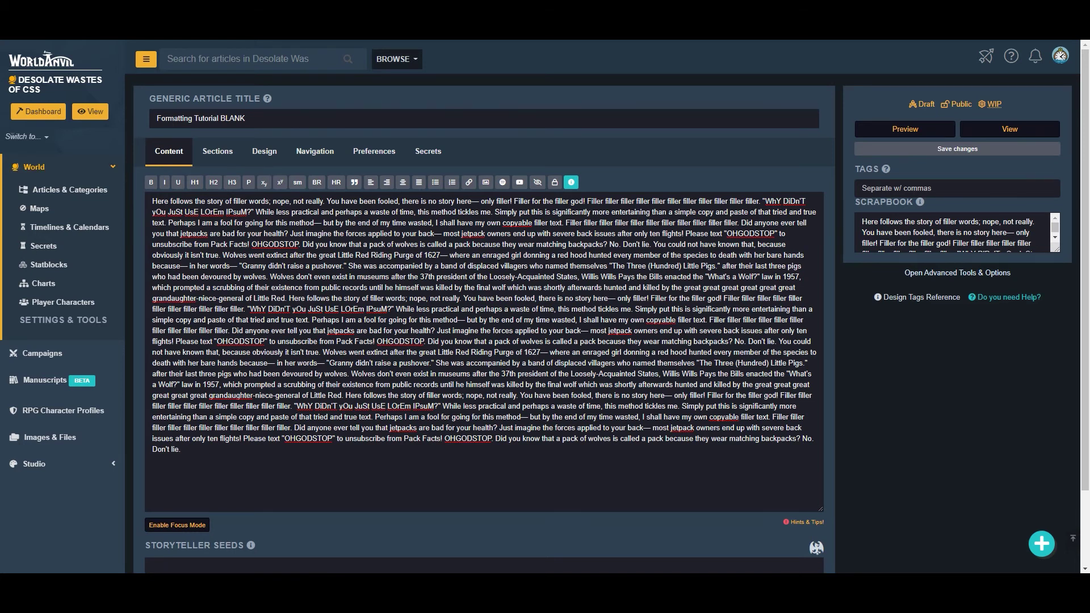
Break the text before 'Perhaps' and insert '[h1]Header 1[/h1]' on its own line.
drag(152, 201, 168, 222)
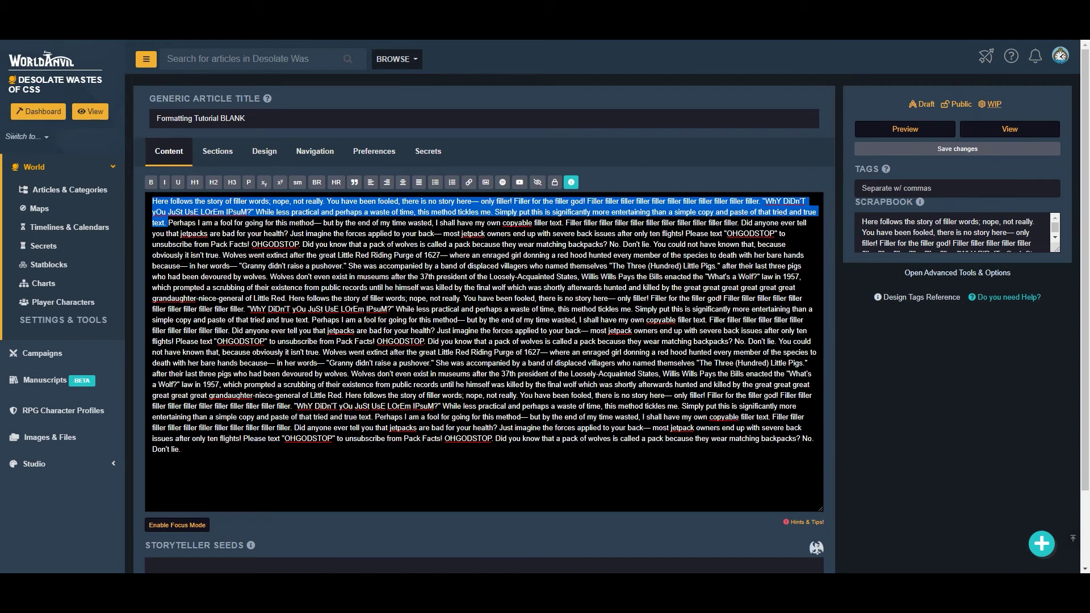
click(168, 223)
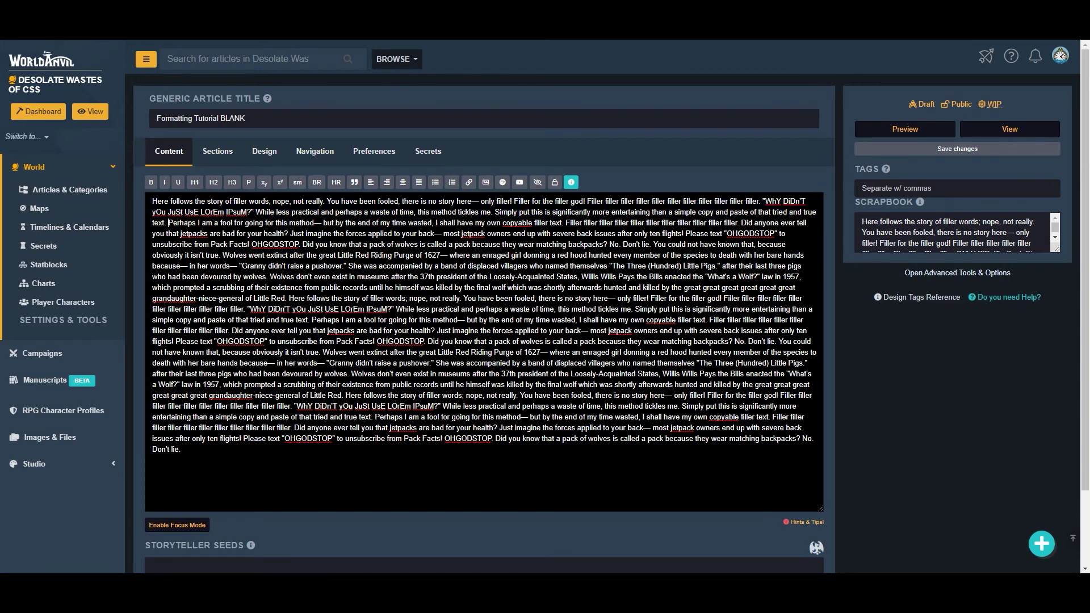
key(Return)
key(Return)
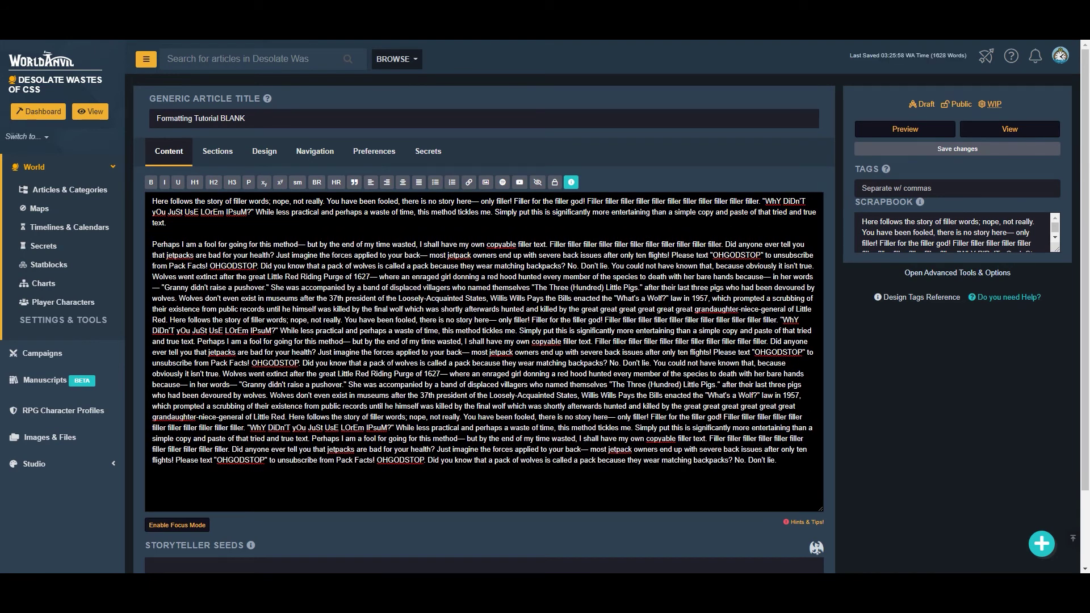
key(Return)
text([h1]Head)
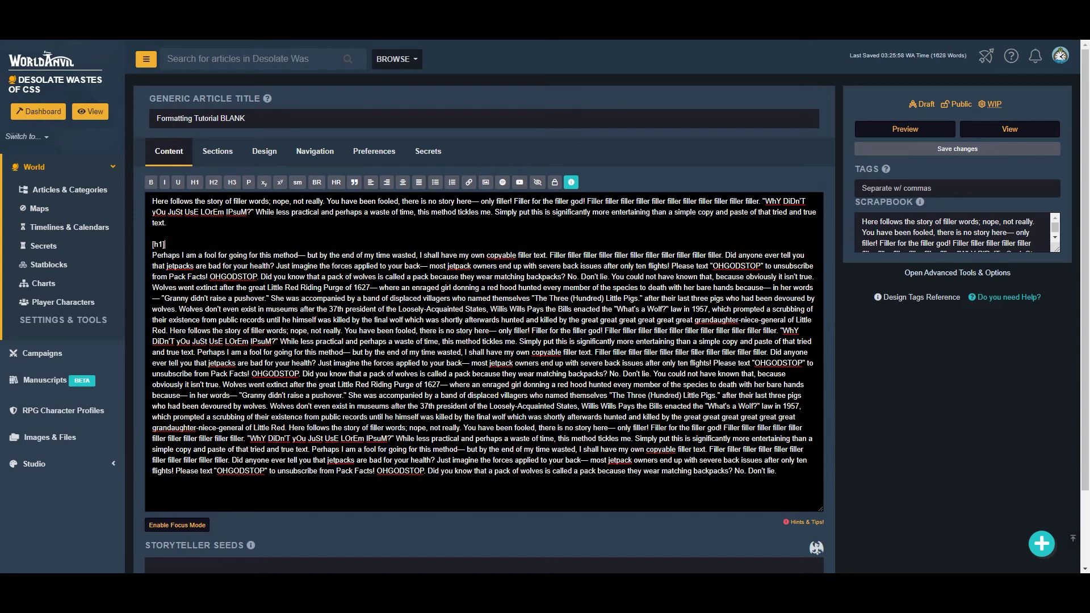
text(er 1[/h1])
key(shift+Home)
click(195, 183)
key(shift+Right)
key(shift+Right)
key(shift+Right)
key(shift+Right)
Check the rendered article to confirm Header 1 displays as a main header.
key(ctrl+Tab)
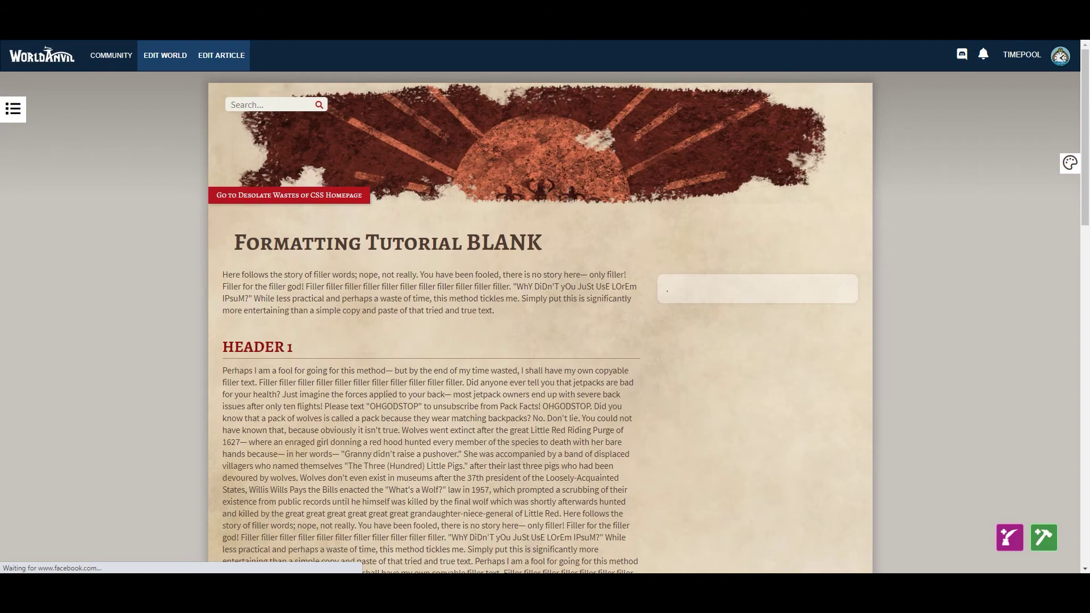
scroll(545, 307, down, 3)
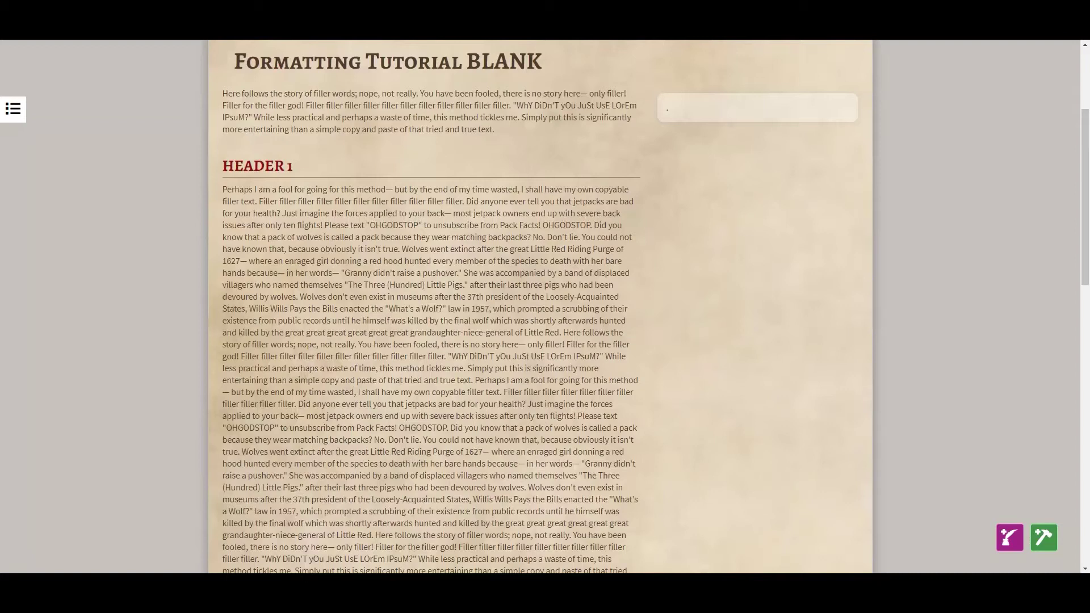
scroll(546, 307, up, 3)
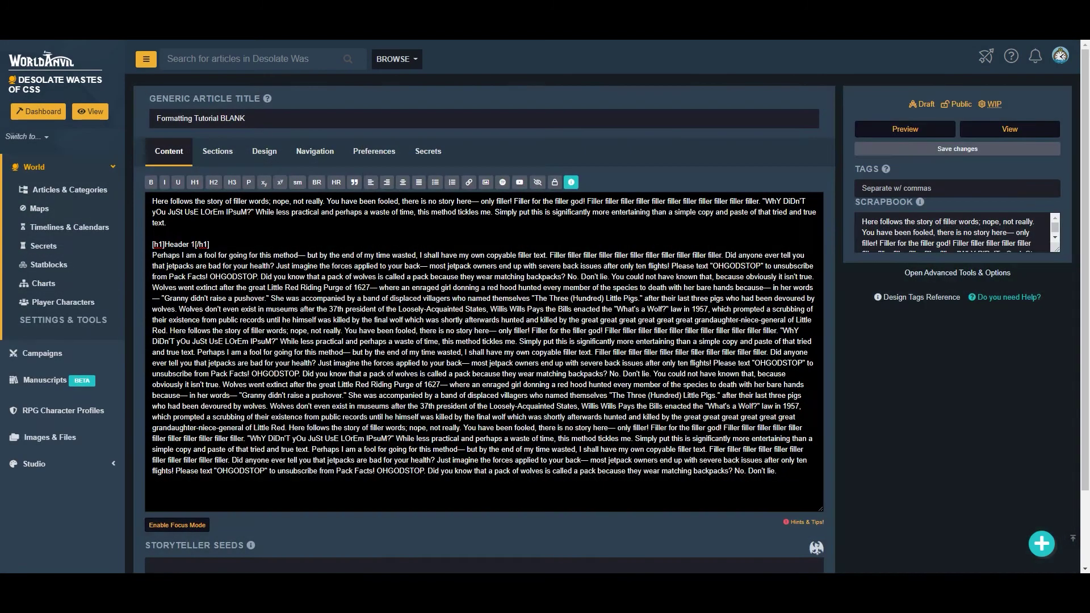
Paste the [img:1406328] image tag on a new line under Header 1.
key(Return)
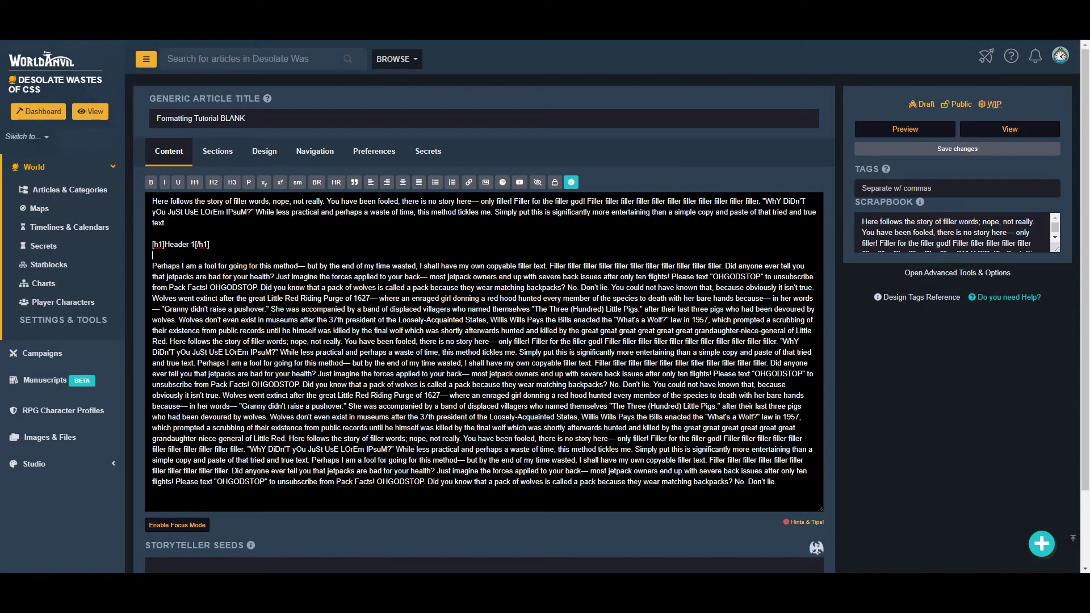
text([img:1406328])
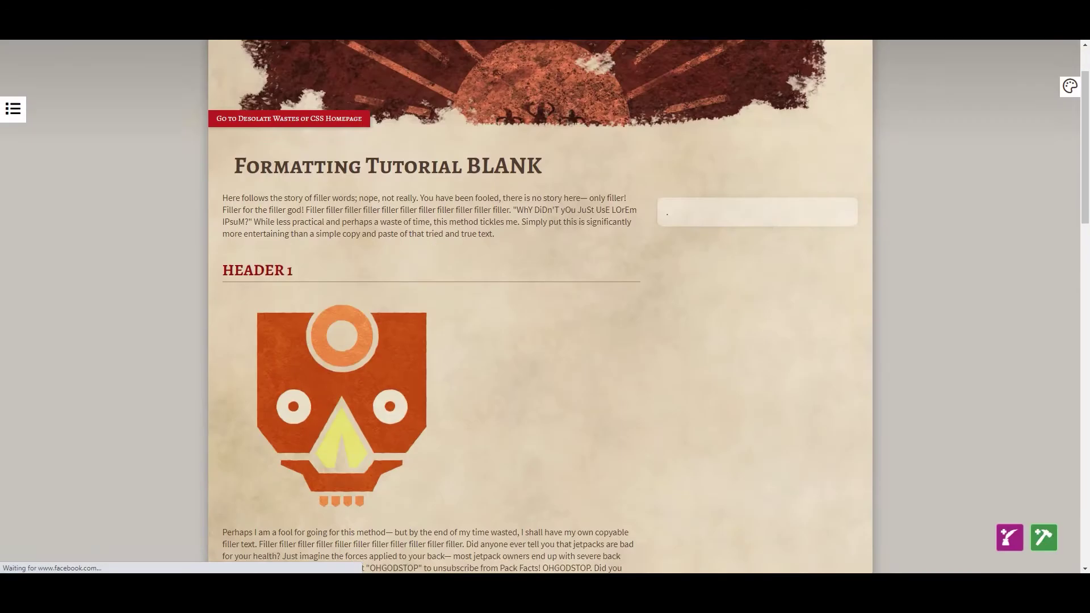
scroll(431, 306, down, 3)
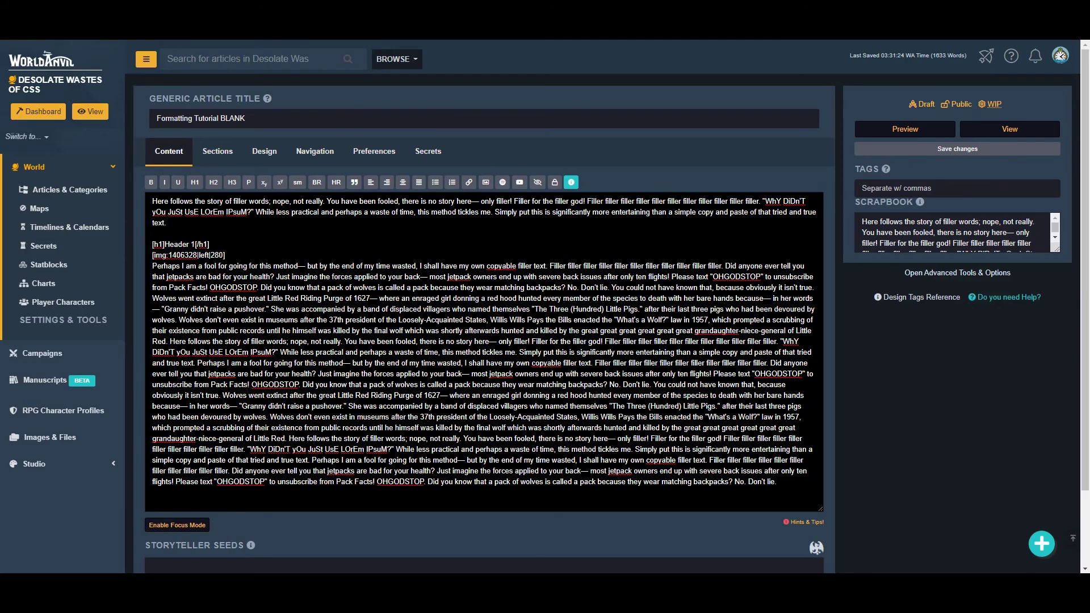
Add two line breaks to start a new paragraph at 'No. Don't lie' and return to the editor.
key(Return)
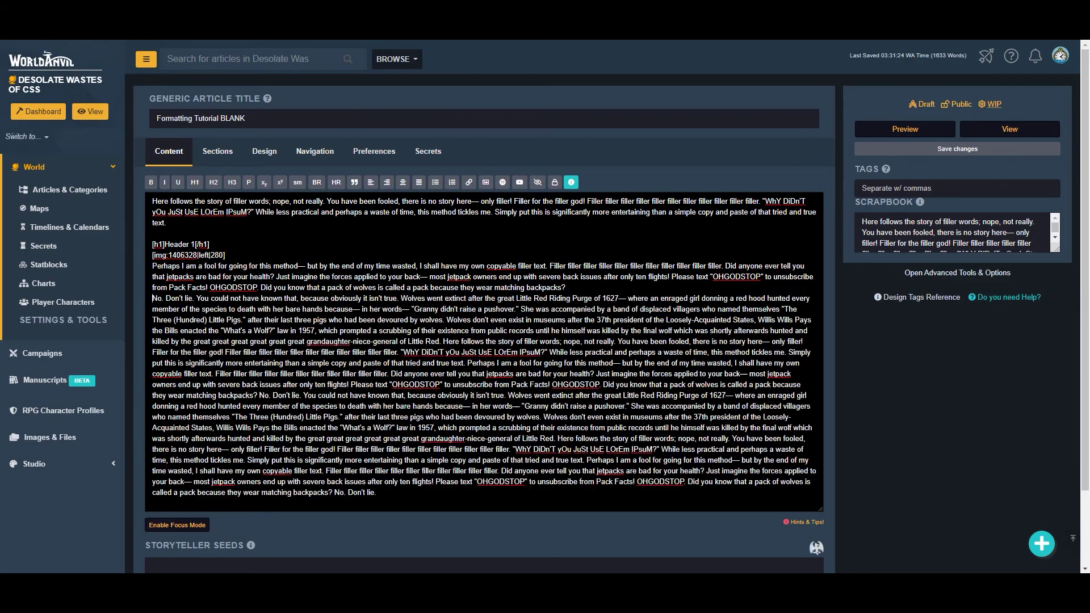
key(Return)
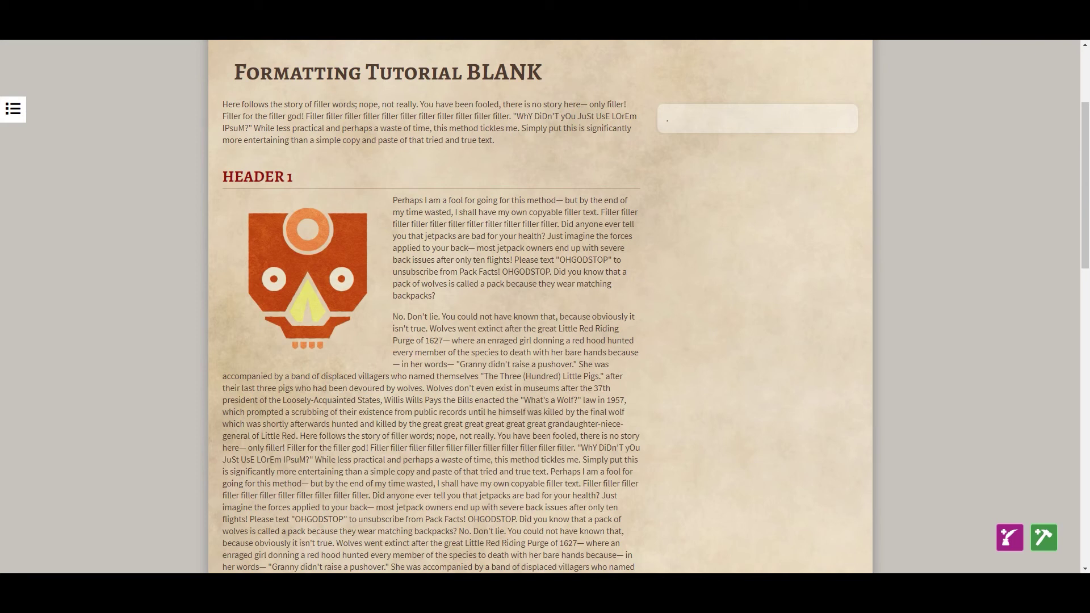
key(ctrl+Tab)
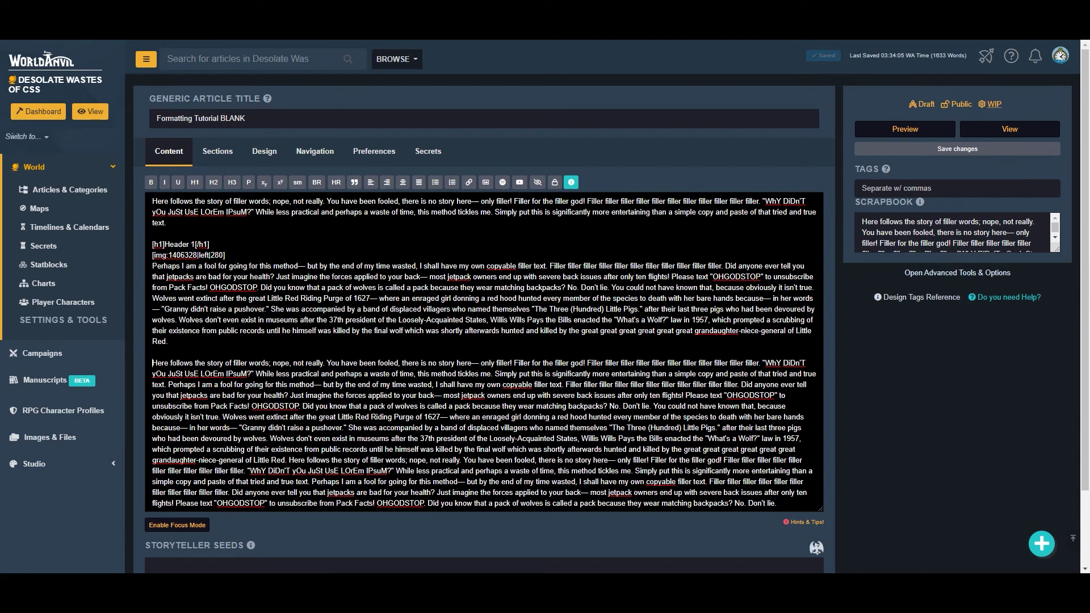
Select the image code and the Header 1 line in the editor.
key(shift+Up)
key(shift+Up)
key(shift+Up)
key(shift+Up)
key(shift+Up)
key(shift+Up)
key(shift+Up)
key(shift+Up)
key(shift+Up)
key(shift+Up)
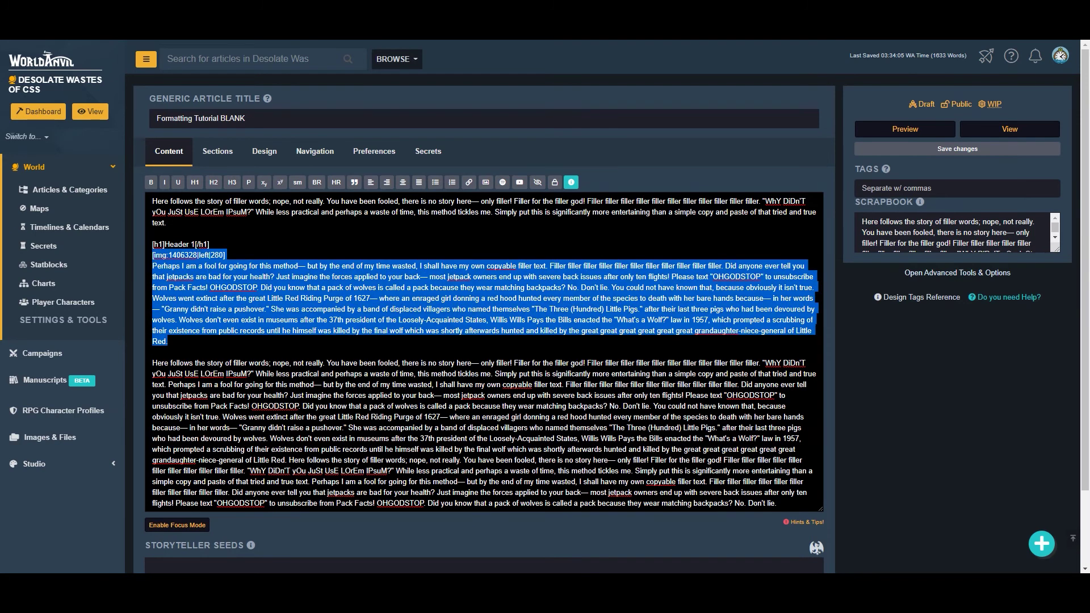
key(shift+Up)
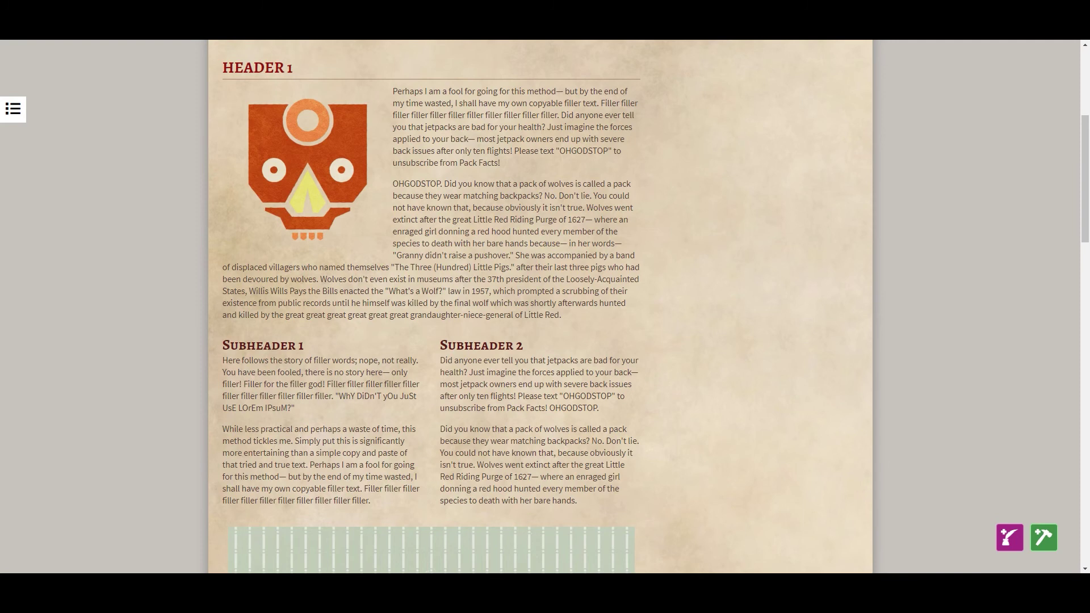
scroll(540, 306, down, 1)
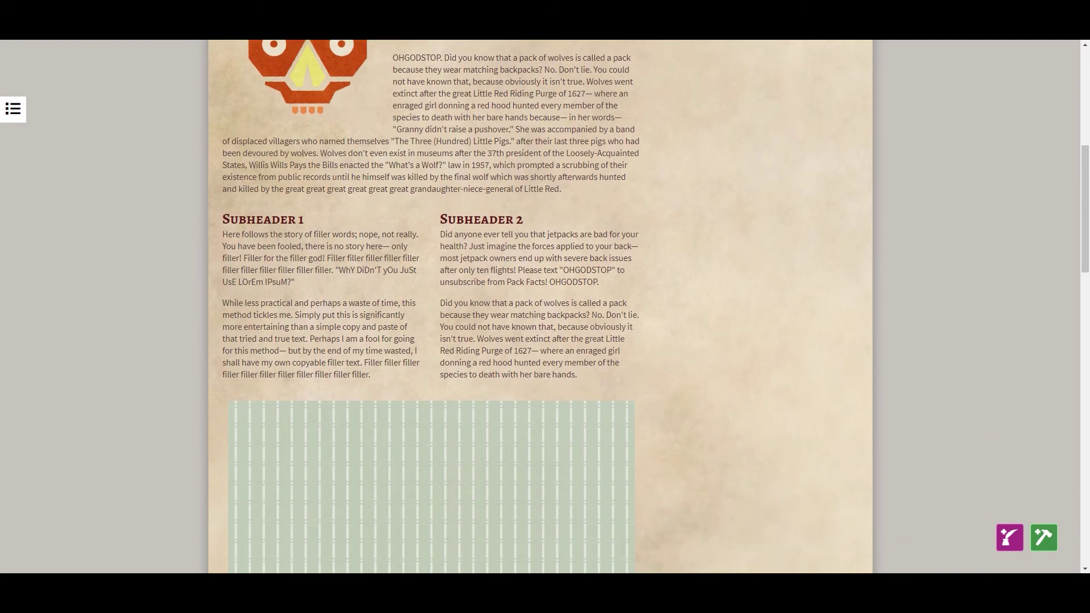
scroll(545, 307, down, 1)
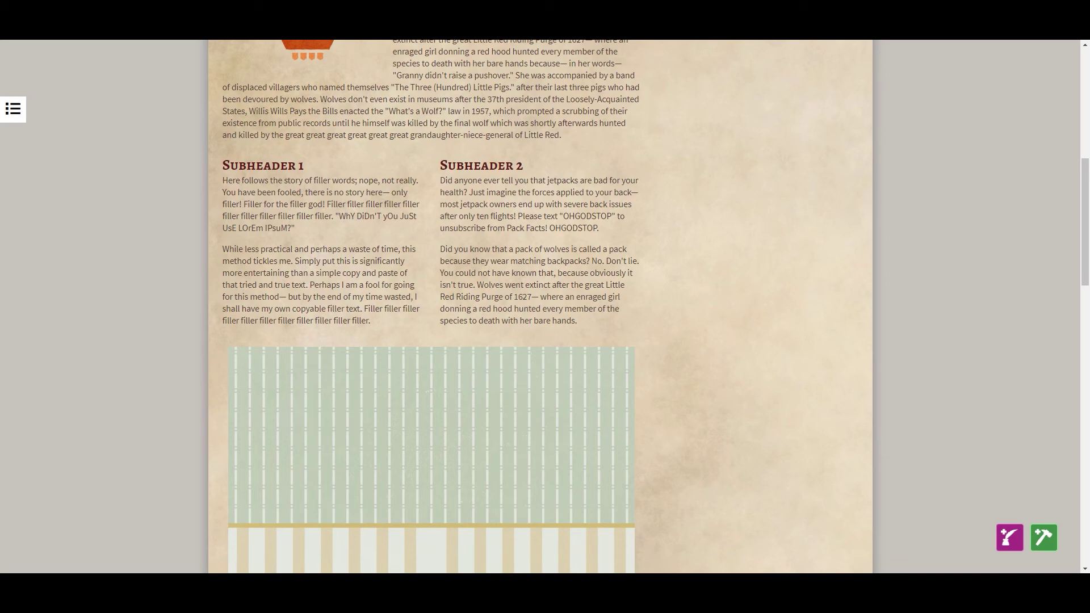
scroll(545, 307, down, 3)
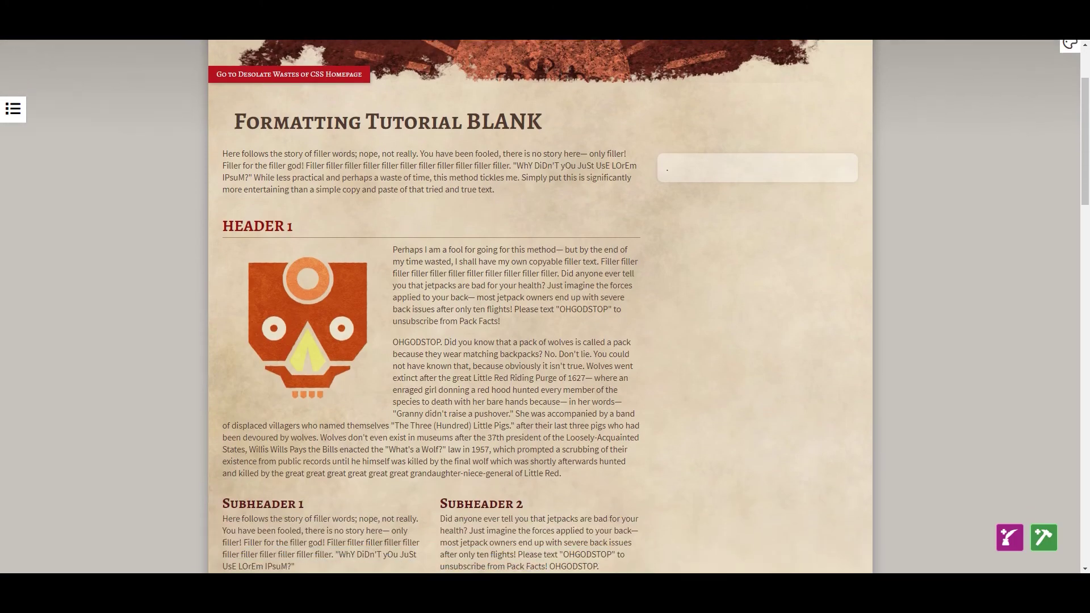
Scroll the rendered article past the subheader columns and wide image toward Header 2.
scroll(540, 306, down, 4)
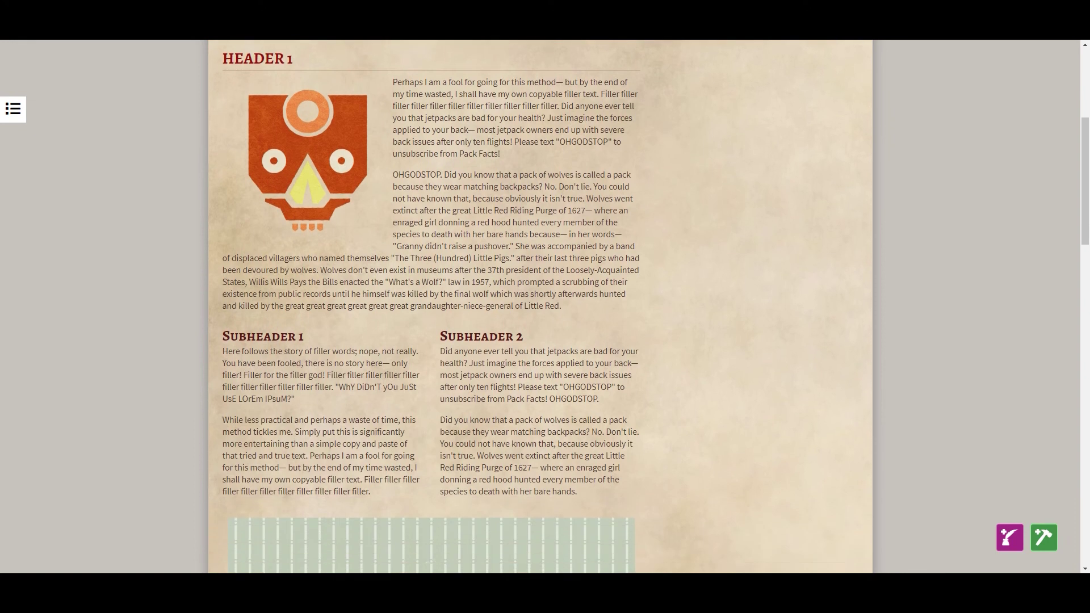
scroll(540, 307, down, 5)
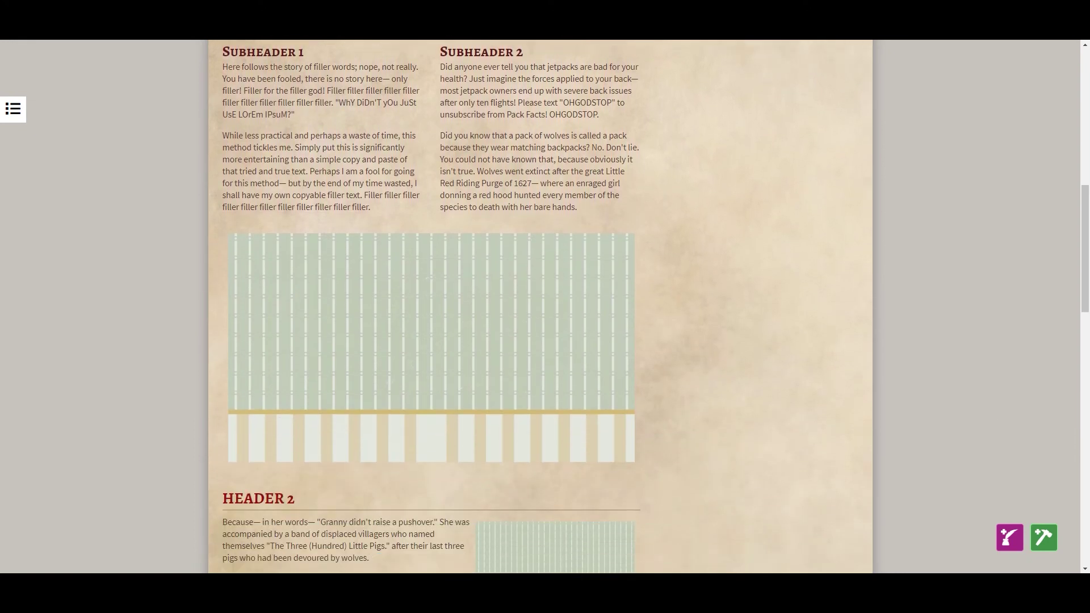
scroll(540, 307, down, 5)
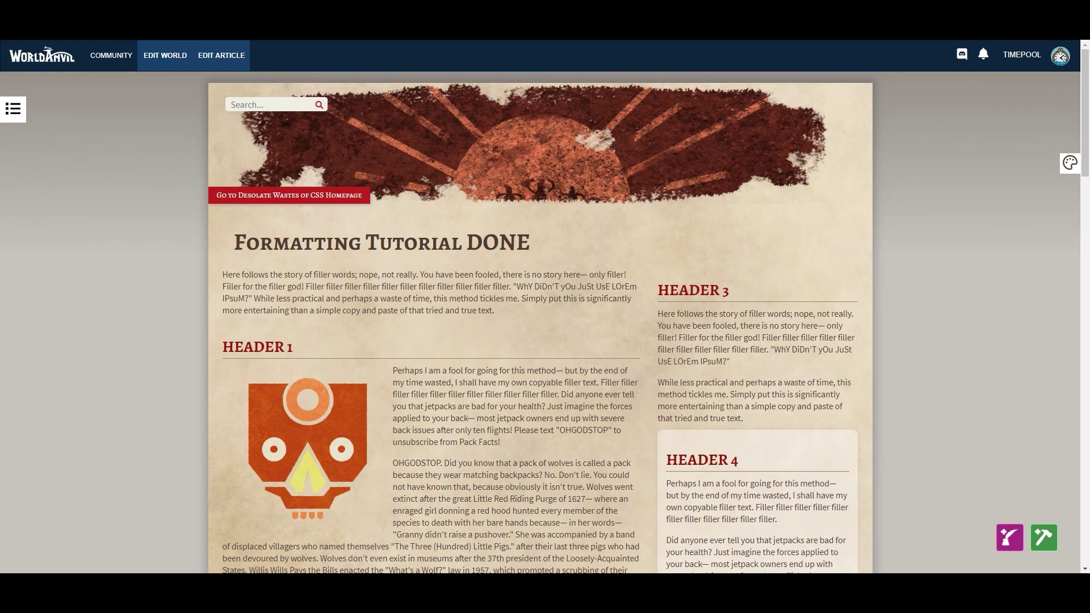
Scroll further down the rendered article.
scroll(545, 307, down, 5)
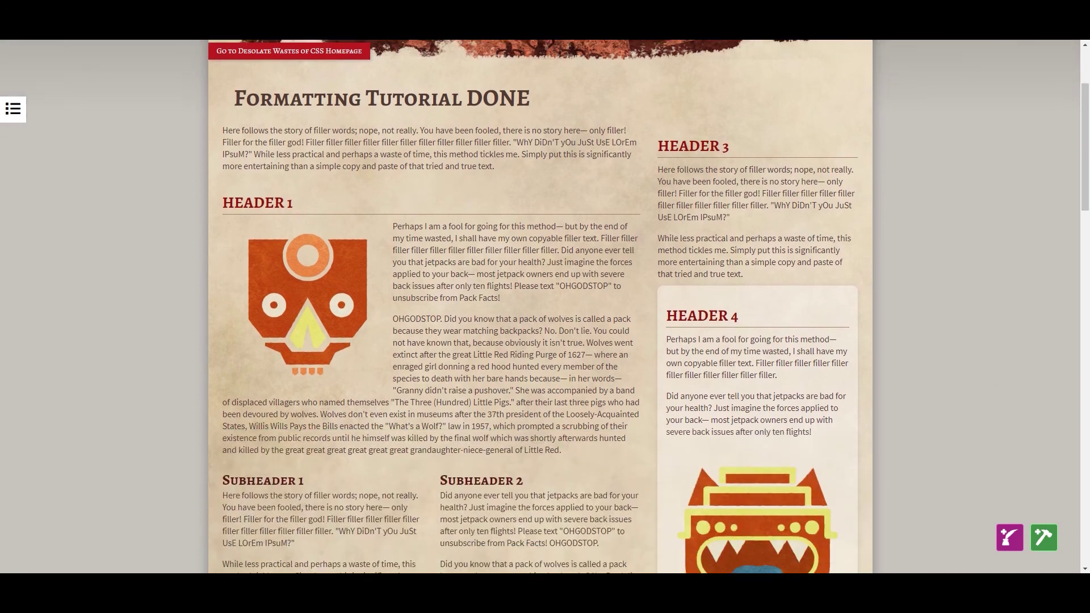
scroll(546, 306, down, 3)
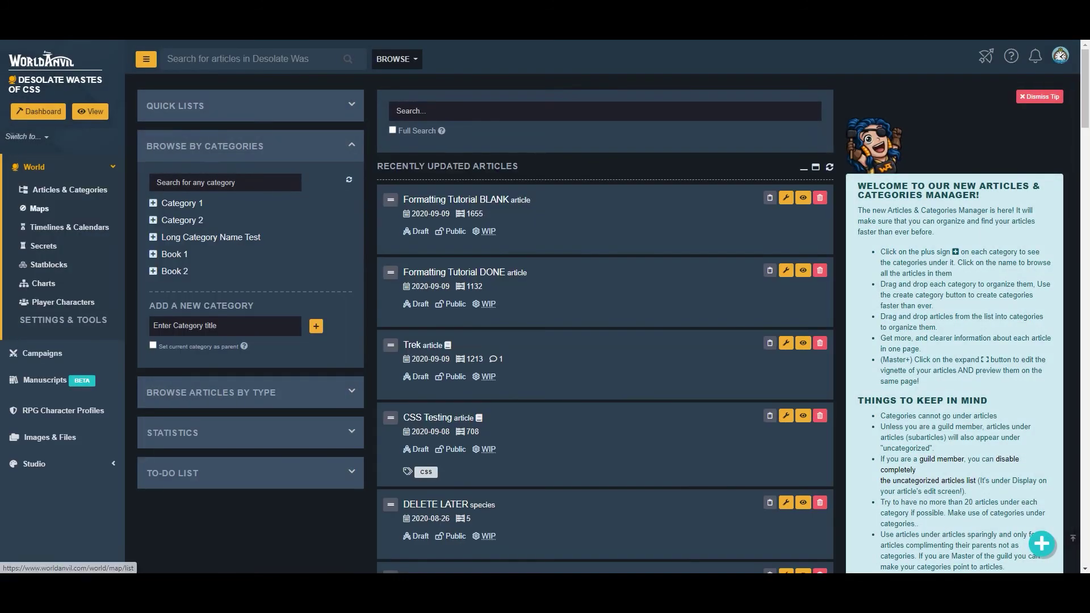
Open the details card of the Formatting Tutorial BLANK article.
click(567, 241)
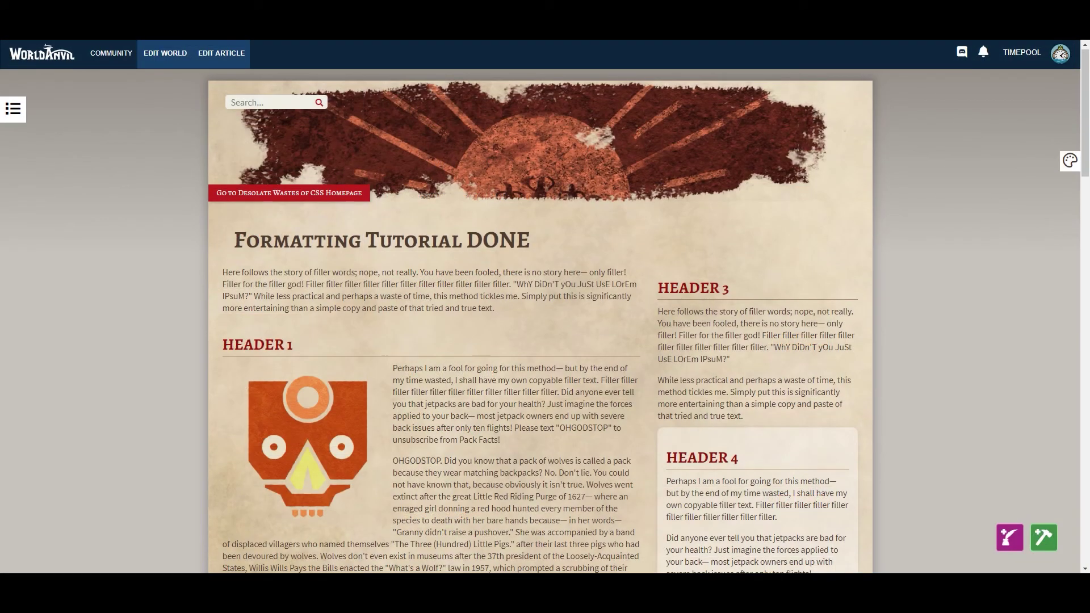
scroll(545, 307, down, 6)
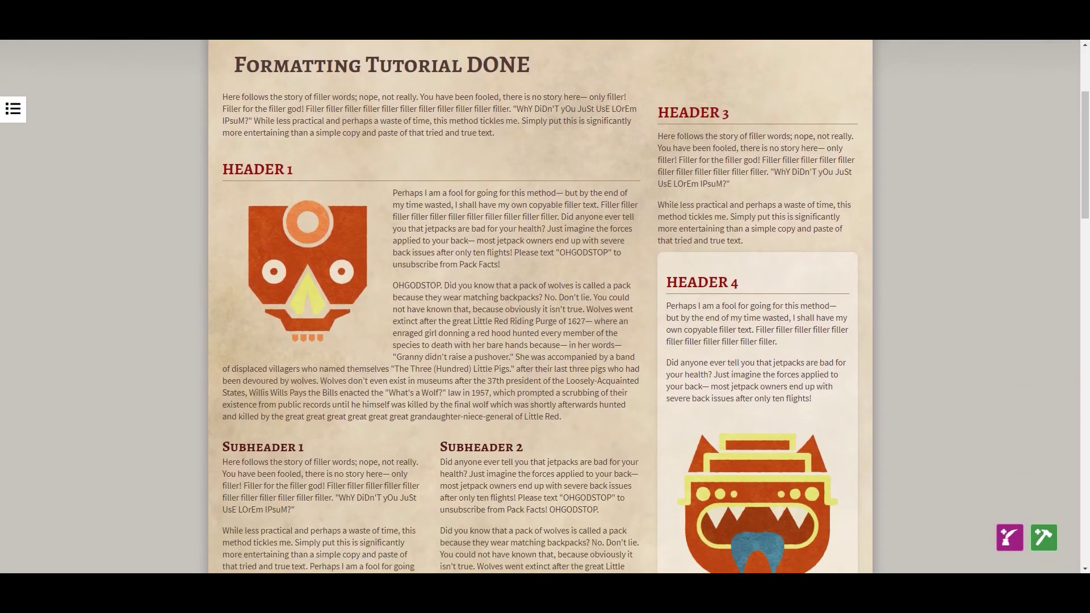
scroll(545, 307, down, 6)
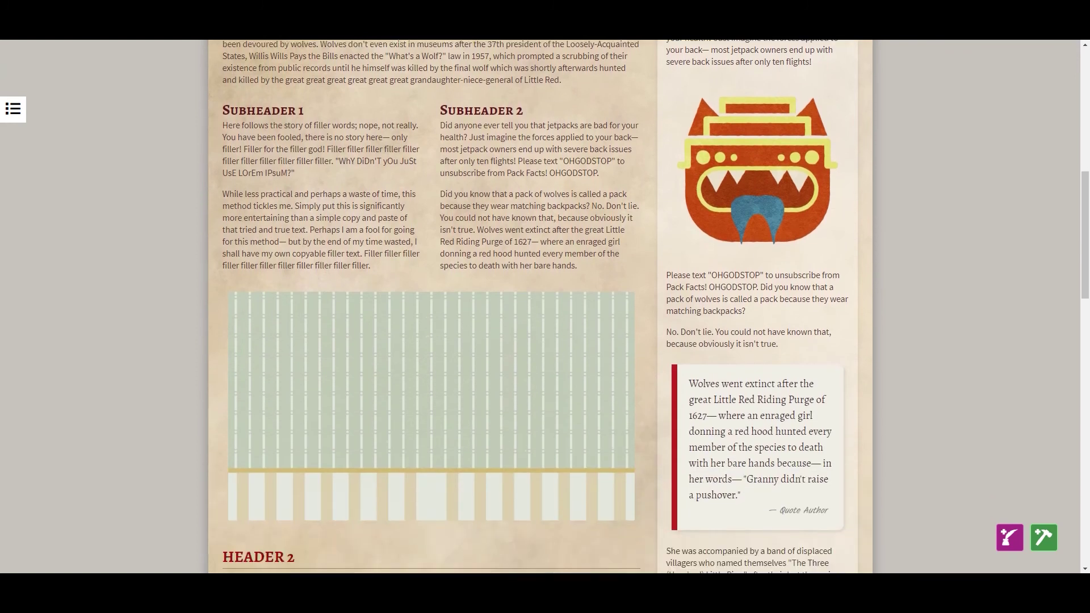
scroll(545, 306, down, 5)
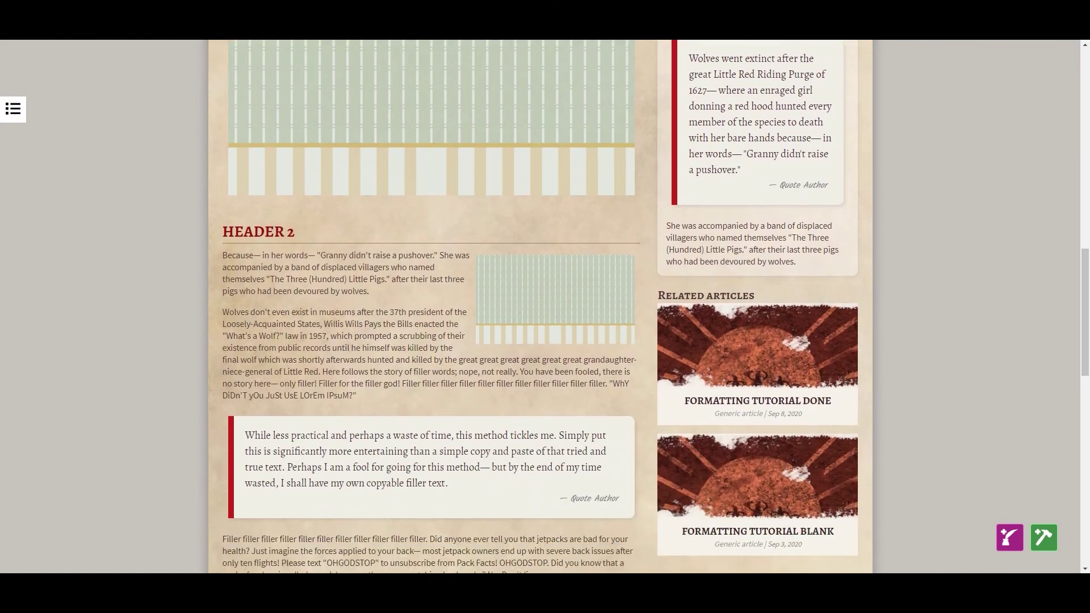